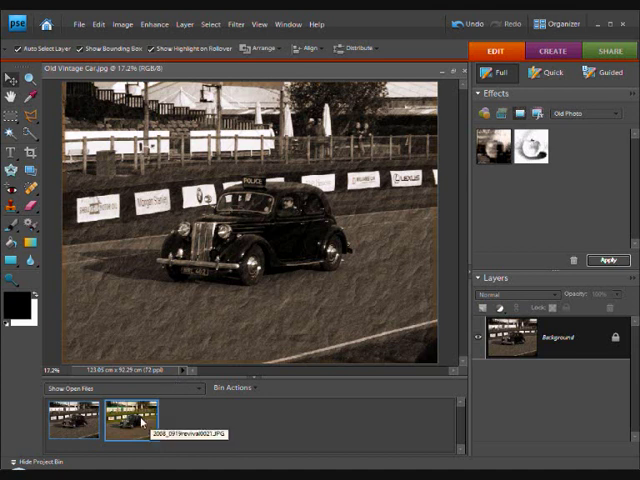
Make the colour vintage car photo the active document from the Project Bin
double_click(138, 423)
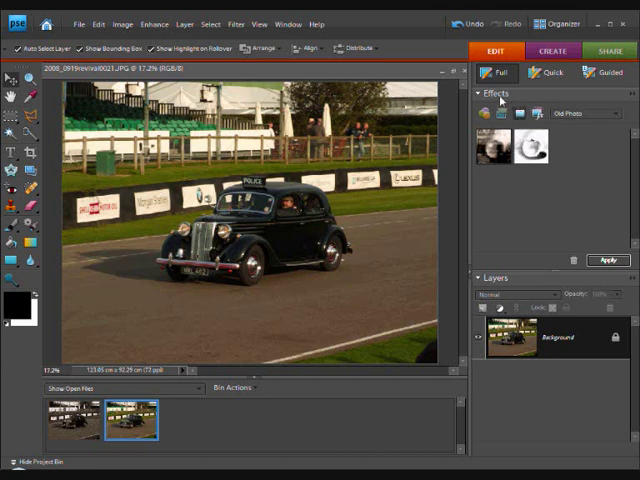
Apply the Monotone Color sepia effect to the car photo
click(612, 114)
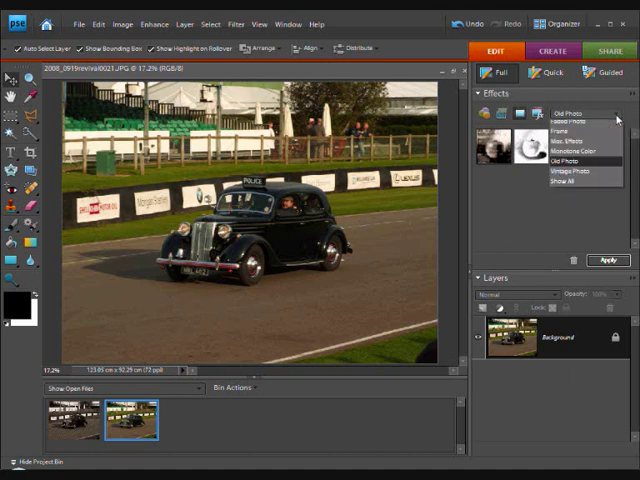
click(594, 156)
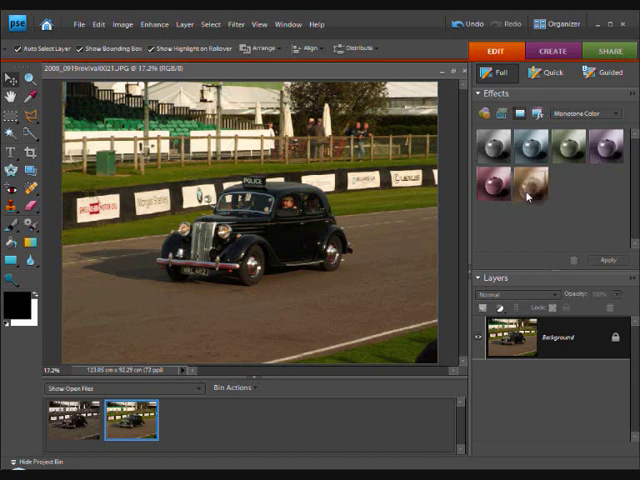
drag(535, 186, 265, 225)
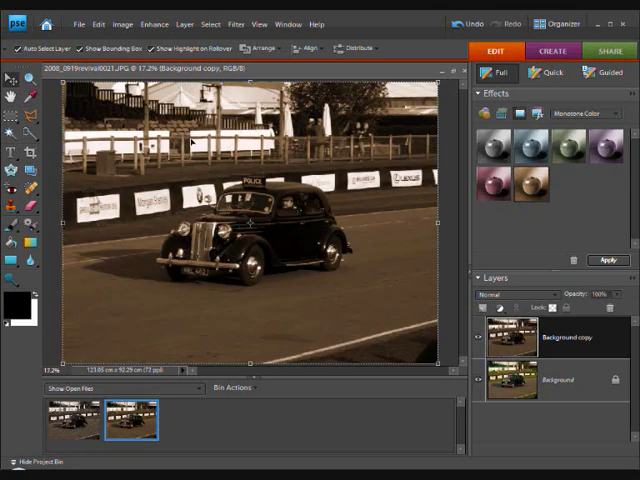
Apply the crumpled-paper Vintage Photo effect to the sepia car image
click(585, 113)
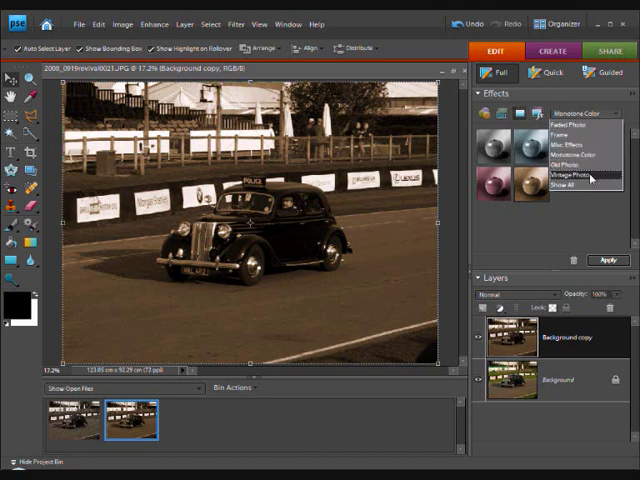
click(590, 176)
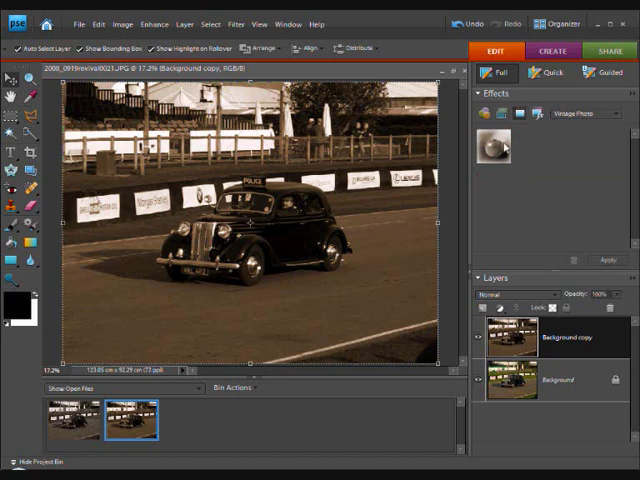
double_click(495, 147)
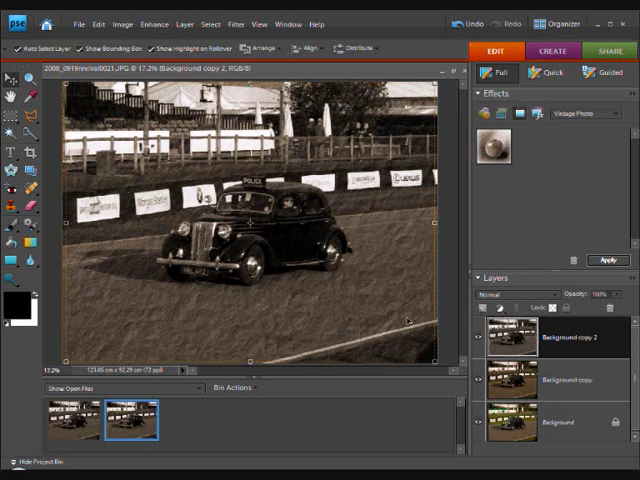
Flatten the sepia textured car image with Layer > Flatten Image
click(186, 24)
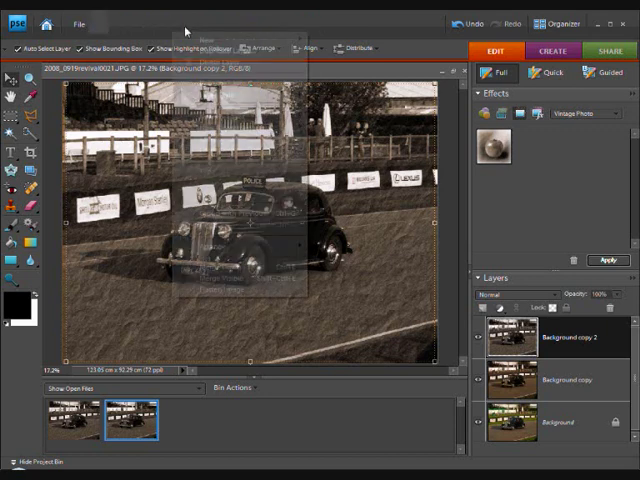
click(225, 289)
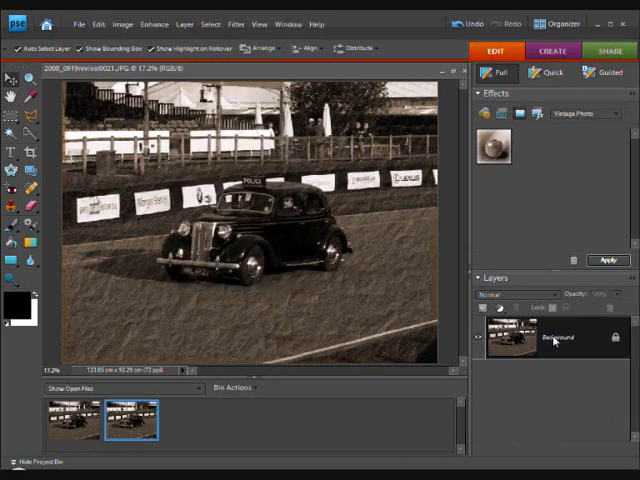